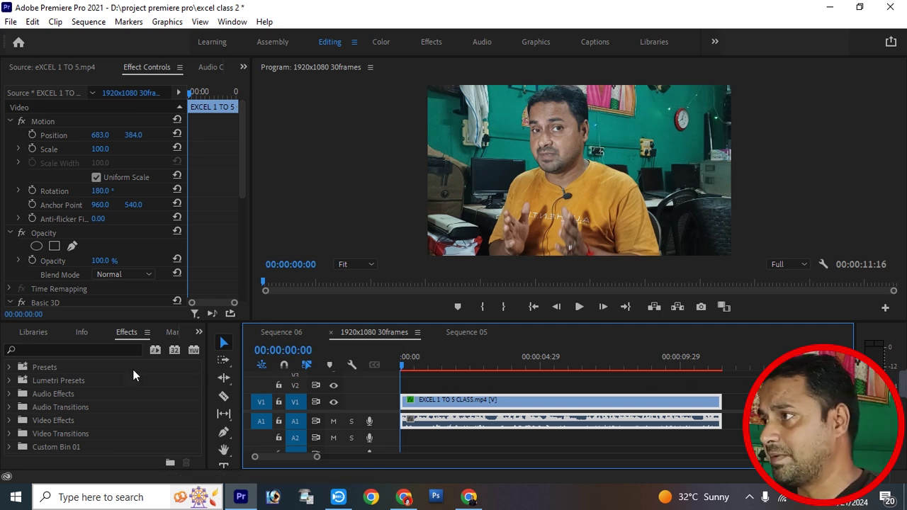
# Step: Search 'cir' and apply the Circle effect to the EXCEL 1 TO 5 CLASS.mp4 webcam clip
pyautogui.click(109, 350)
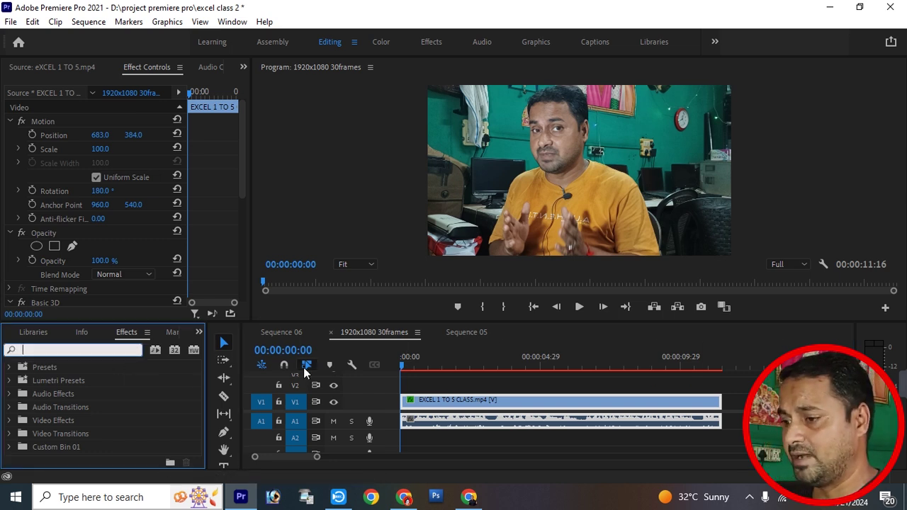
pyautogui.write('cir')
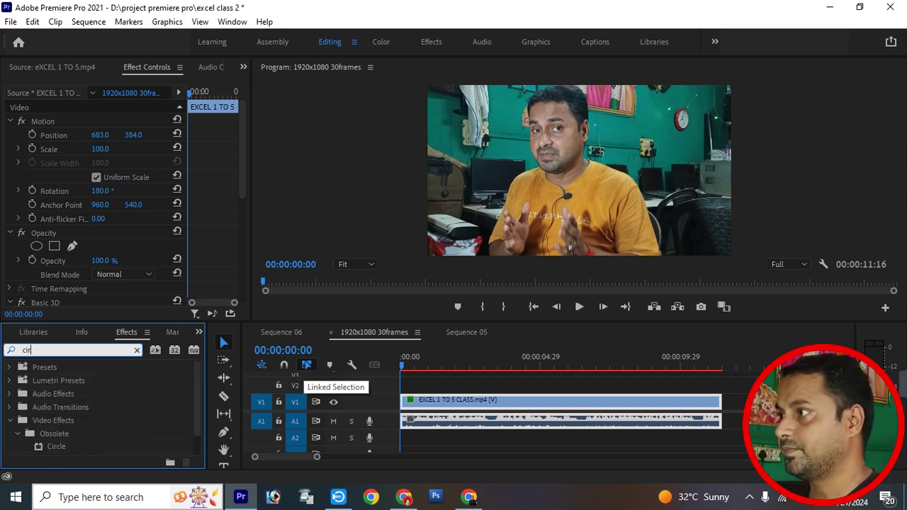
pyautogui.moveTo(54, 446)
pyautogui.mouseDown()
pyautogui.moveTo(310, 426)
pyautogui.moveTo(416, 408)
pyautogui.mouseUp()
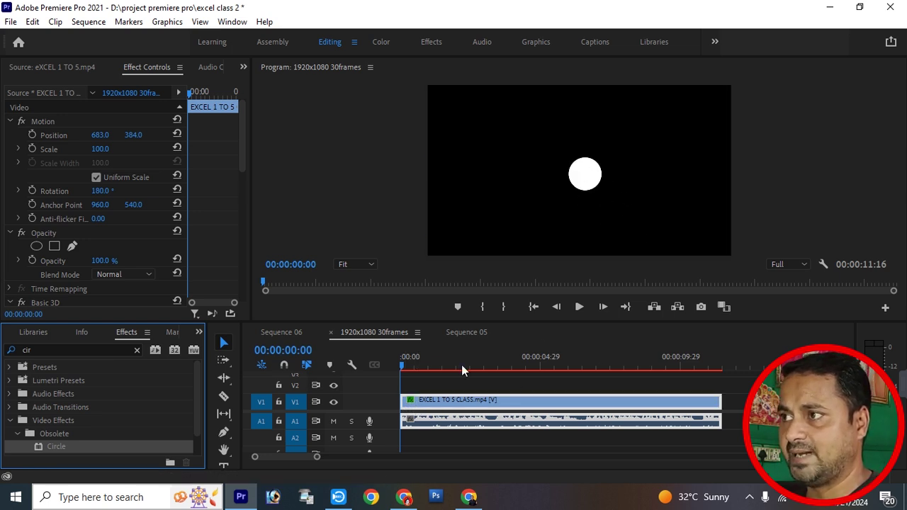
pyautogui.click(454, 404)
pyautogui.moveTo(246, 138); pyautogui.dragTo(239, 226)
pyautogui.click(45, 155)
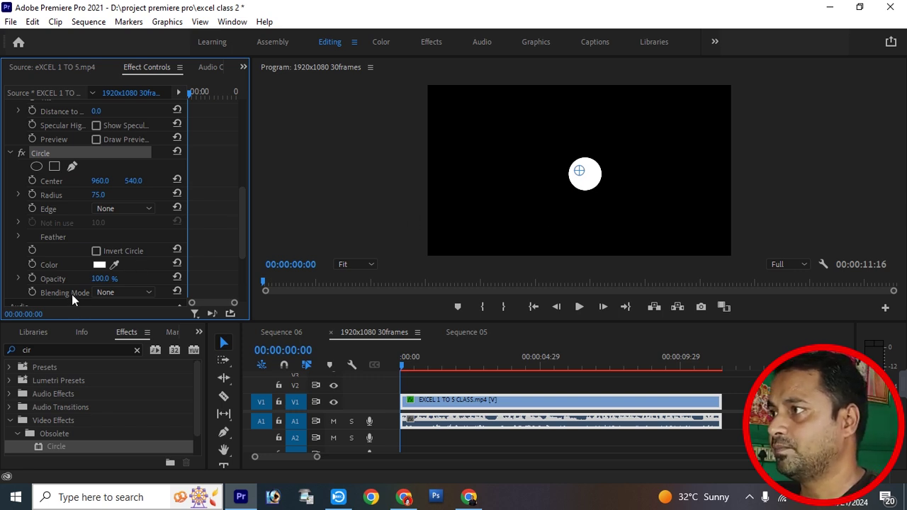
pyautogui.moveTo(241, 244); pyautogui.dragTo(241, 257)
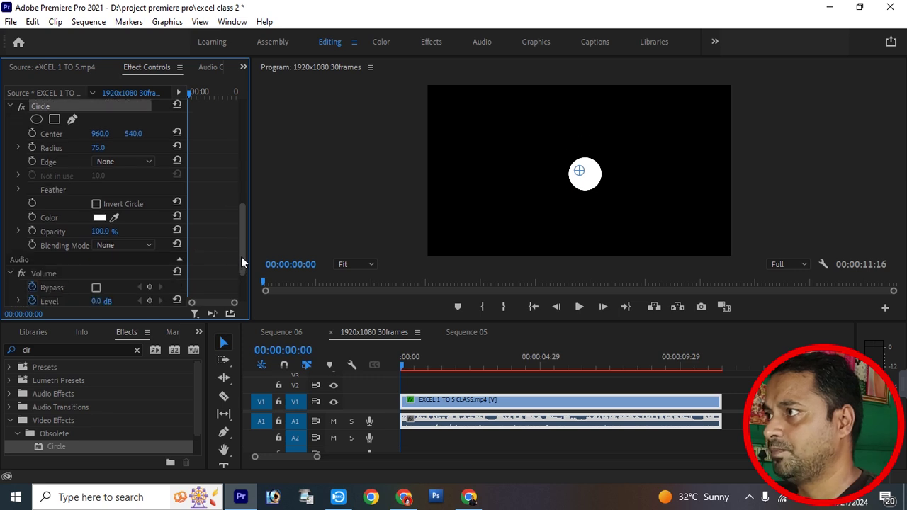
# Step: Set the Circle to Stencil Alpha blending, radius 229, centred on the face at 1089, 708
pyautogui.click(124, 245)
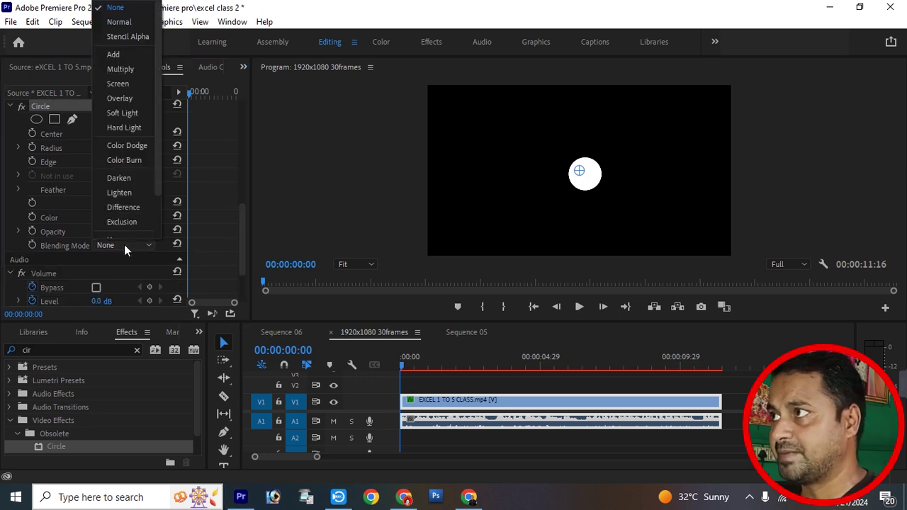
pyautogui.click(116, 41)
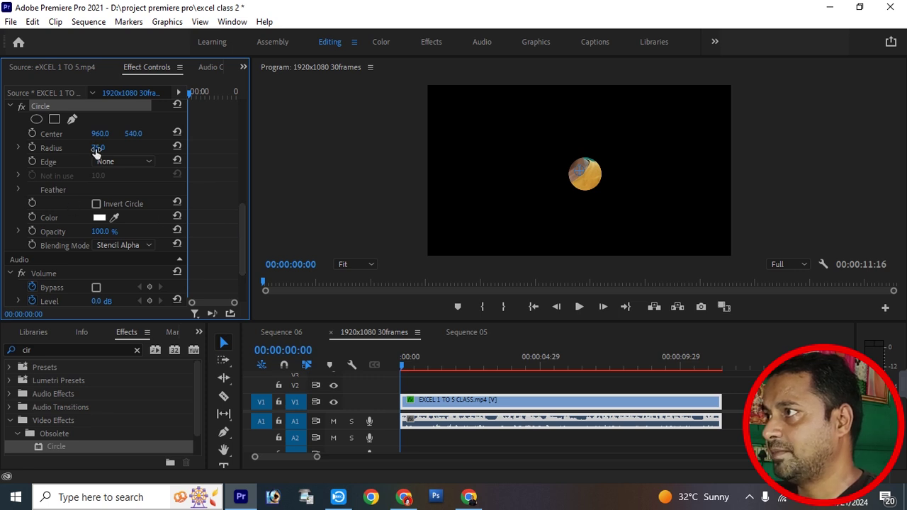
pyautogui.moveTo(98, 147)
pyautogui.mouseDown()
pyautogui.moveTo(291, 147)
pyautogui.moveTo(119, 156)
pyautogui.mouseUp()
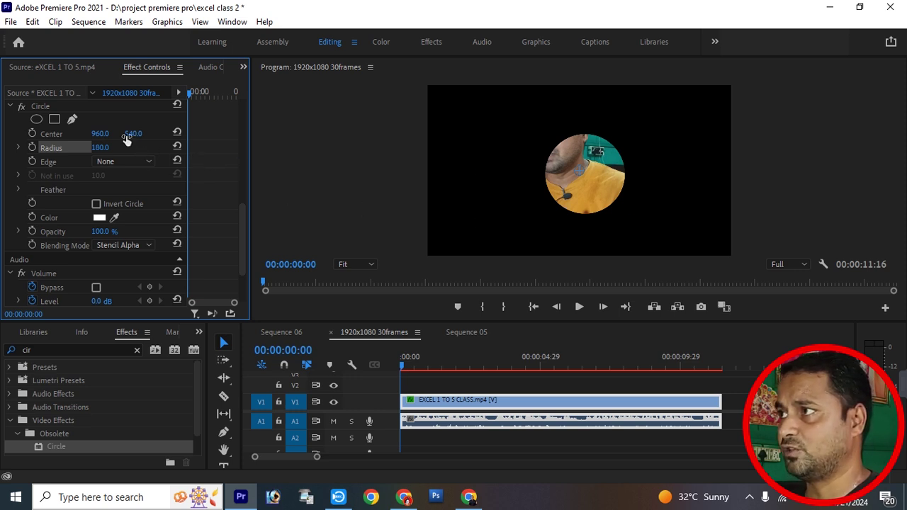
pyautogui.moveTo(129, 138); pyautogui.dragTo(206, 133)
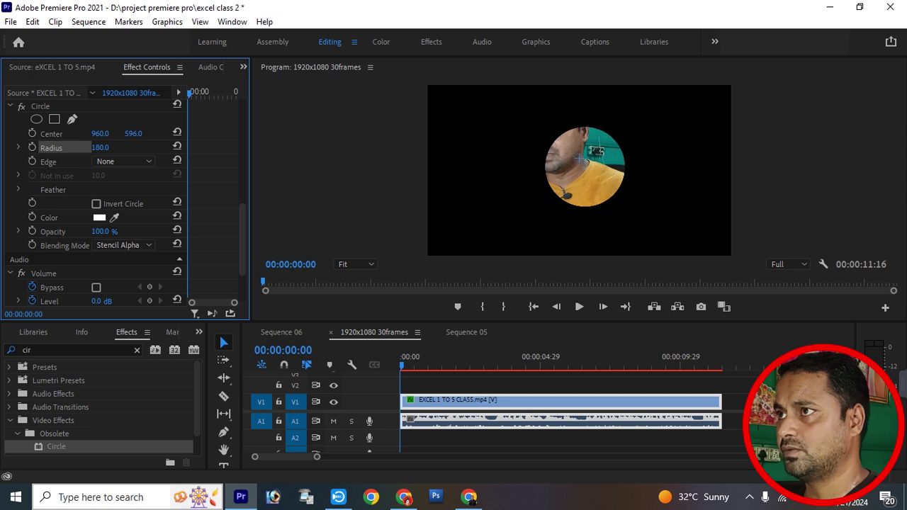
pyautogui.moveTo(206, 133); pyautogui.dragTo(266, 133)
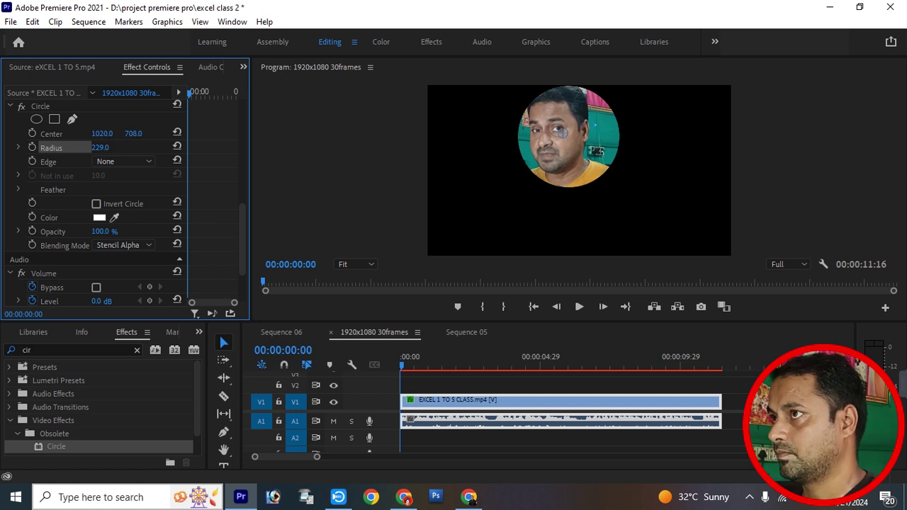
pyautogui.moveTo(105, 133); pyautogui.dragTo(67, 134)
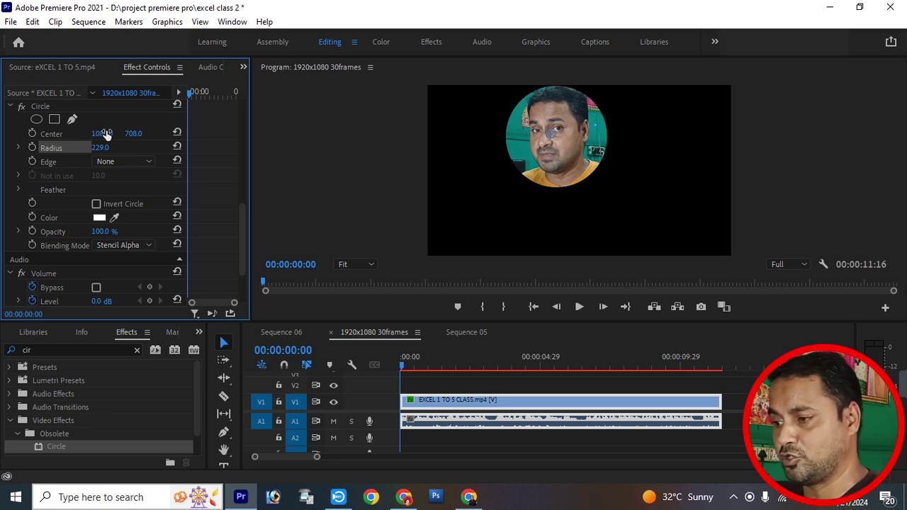
pyautogui.click(136, 350)
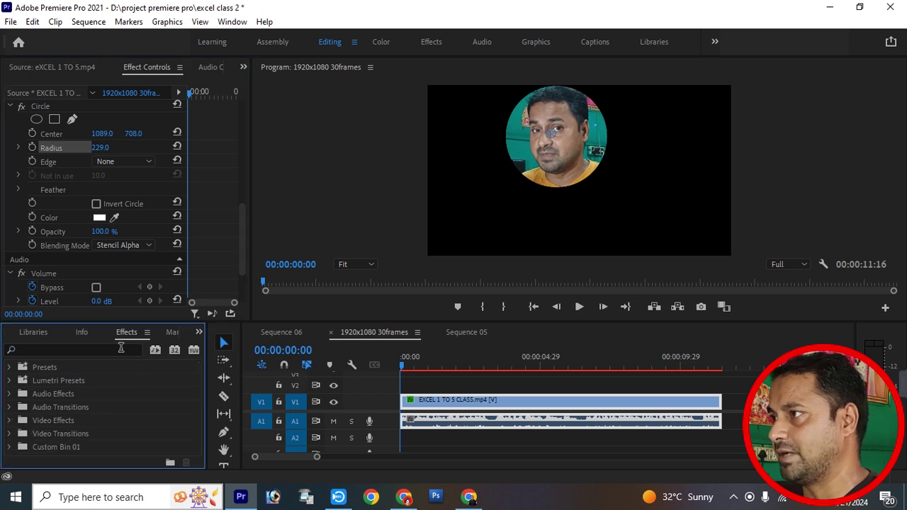
# Step: Search 'paint' and apply the Paint Bucket effect to the webcam clip
pyautogui.click(122, 347)
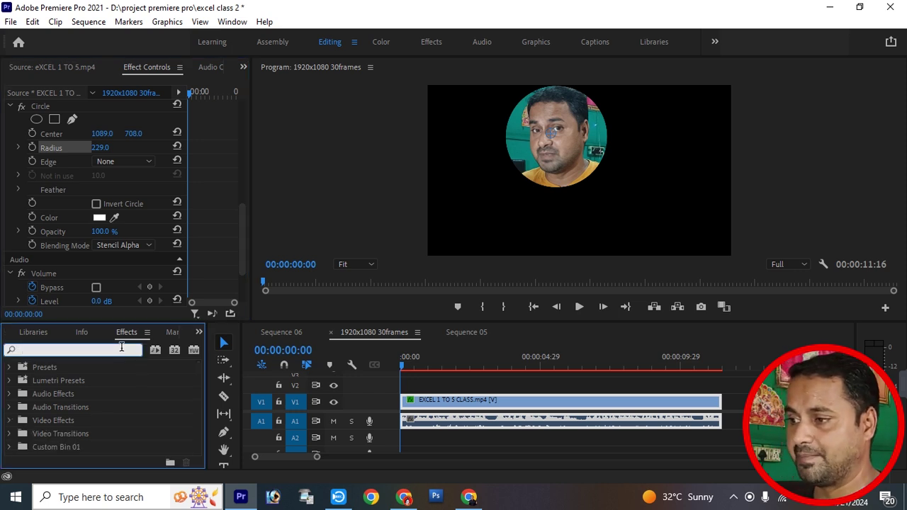
pyautogui.write('pai')
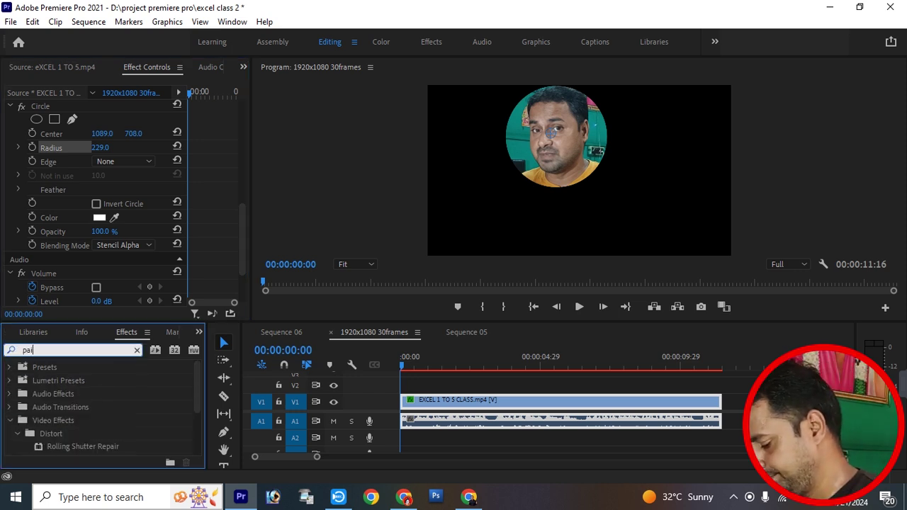
pyautogui.write('nt')
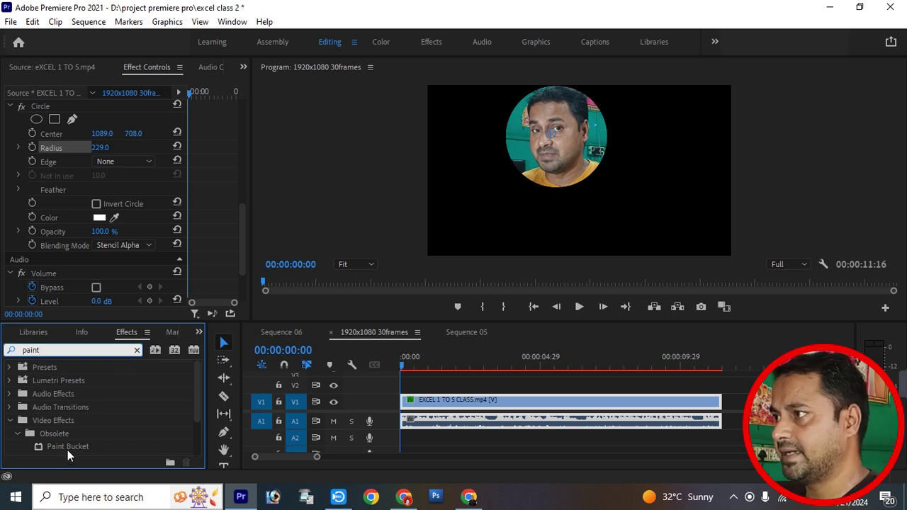
pyautogui.click(108, 448)
pyautogui.moveTo(109, 448); pyautogui.dragTo(438, 401)
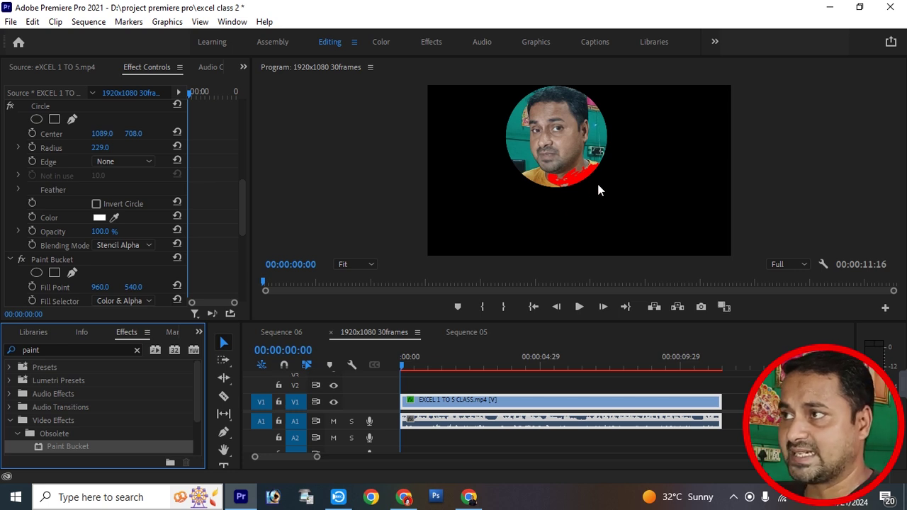
pyautogui.moveTo(238, 223); pyautogui.dragTo(240, 249)
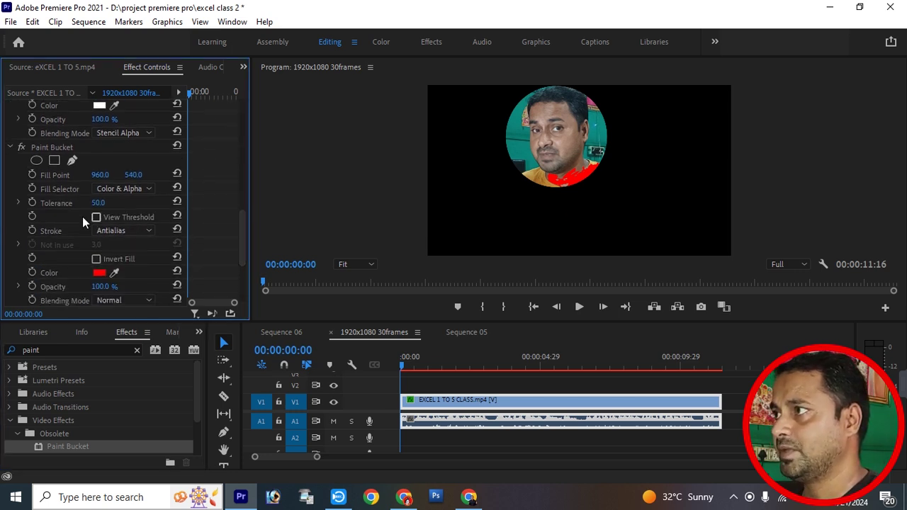
# Step: Set Paint Bucket's Fill Selector to Alpha Channel so the whole circle fills red
pyautogui.click(50, 148)
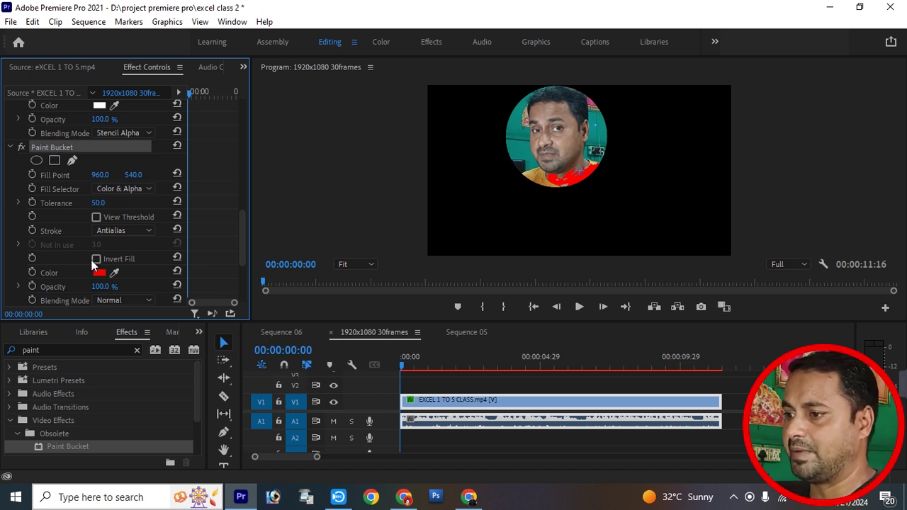
pyautogui.click(66, 190)
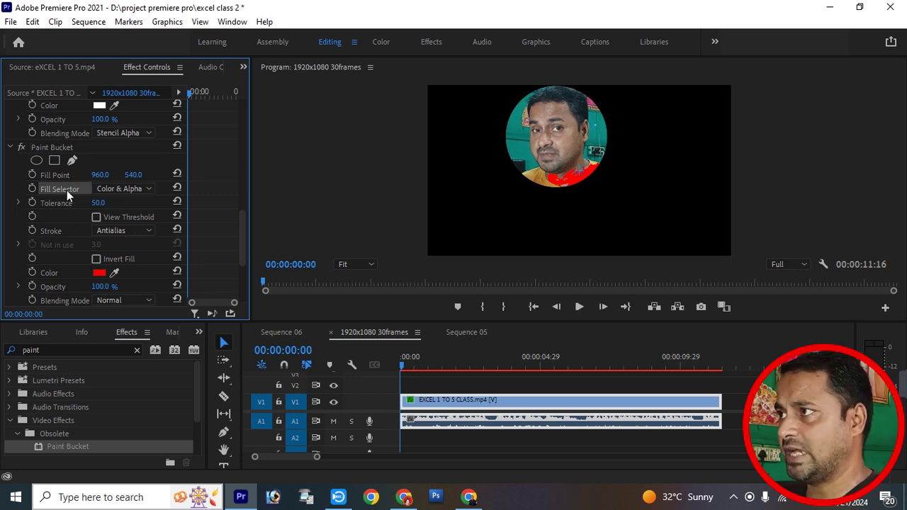
pyautogui.click(151, 189)
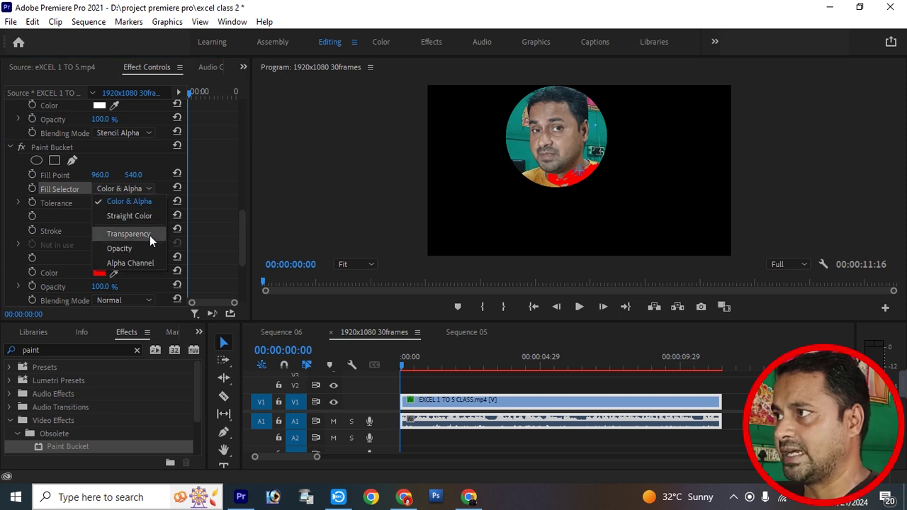
pyautogui.click(150, 263)
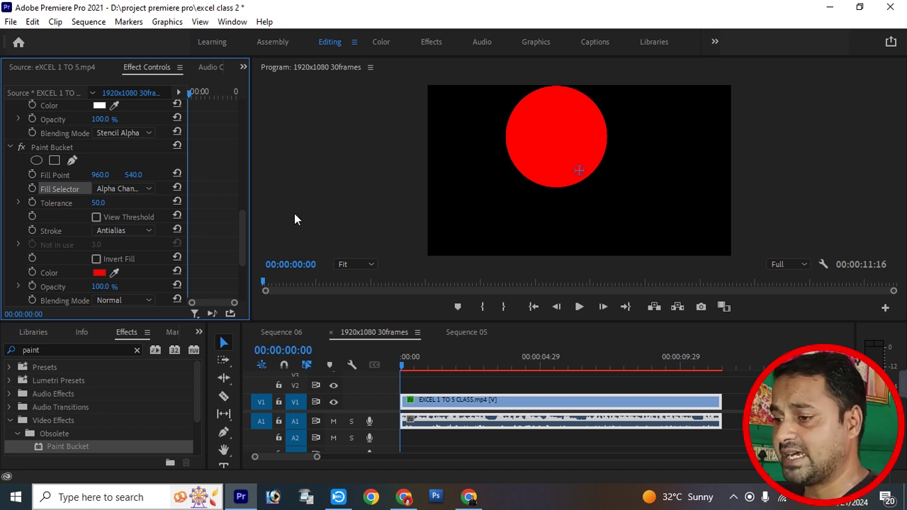
pyautogui.moveTo(242, 232); pyautogui.dragTo(241, 239)
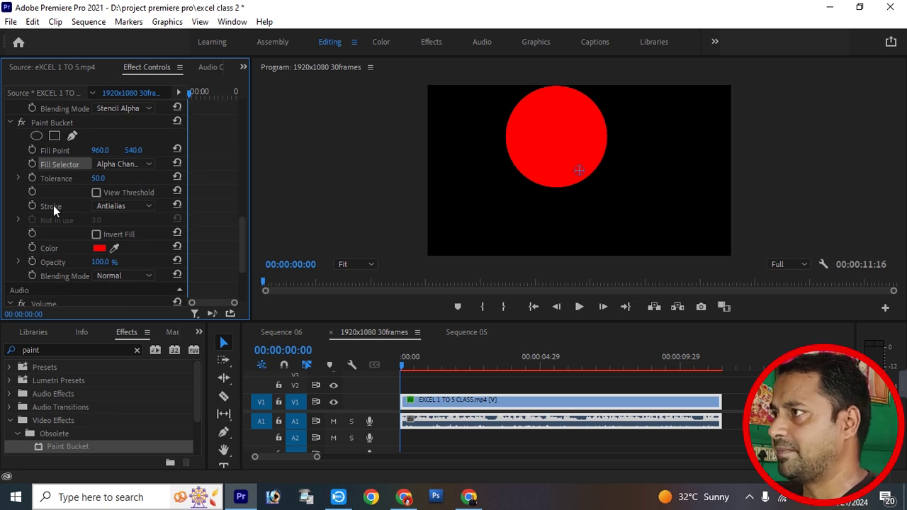
# Step: Change Paint Bucket to Stroke with a width of 8.0, making a red ring
pyautogui.click(136, 205)
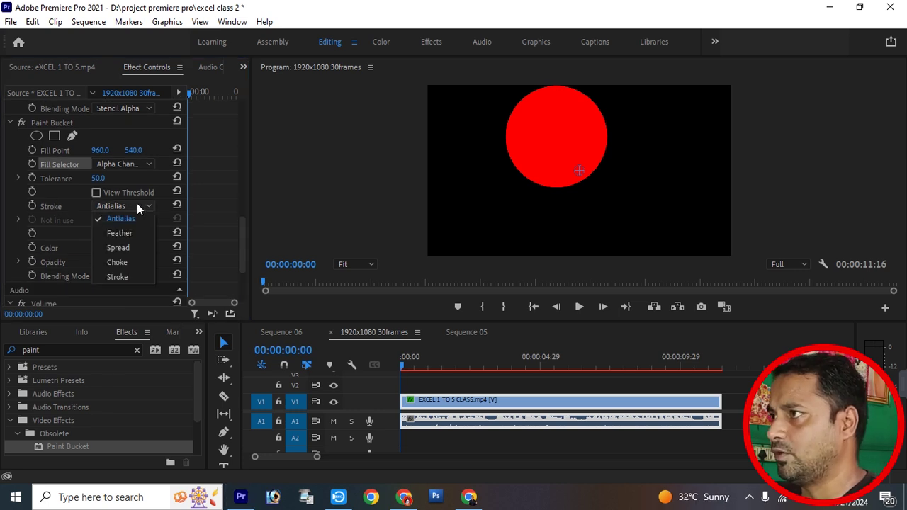
pyautogui.click(119, 276)
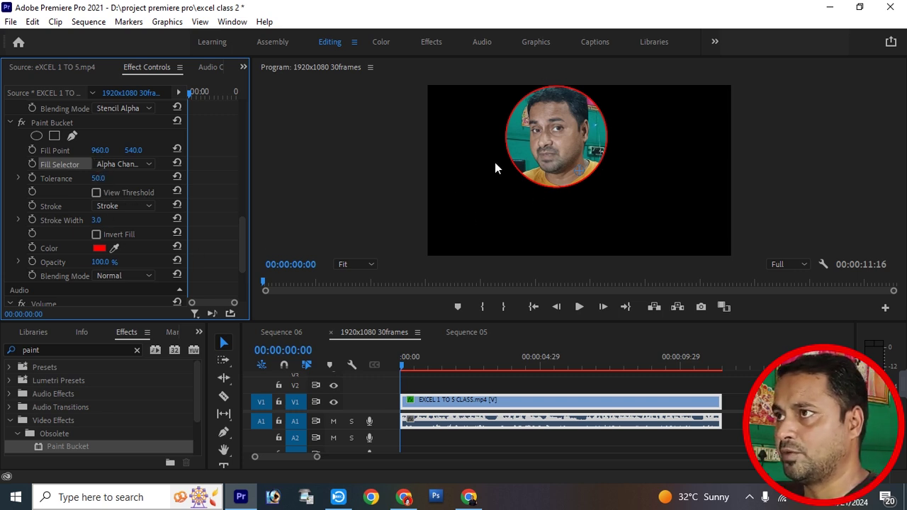
pyautogui.moveTo(96, 222); pyautogui.dragTo(110, 222)
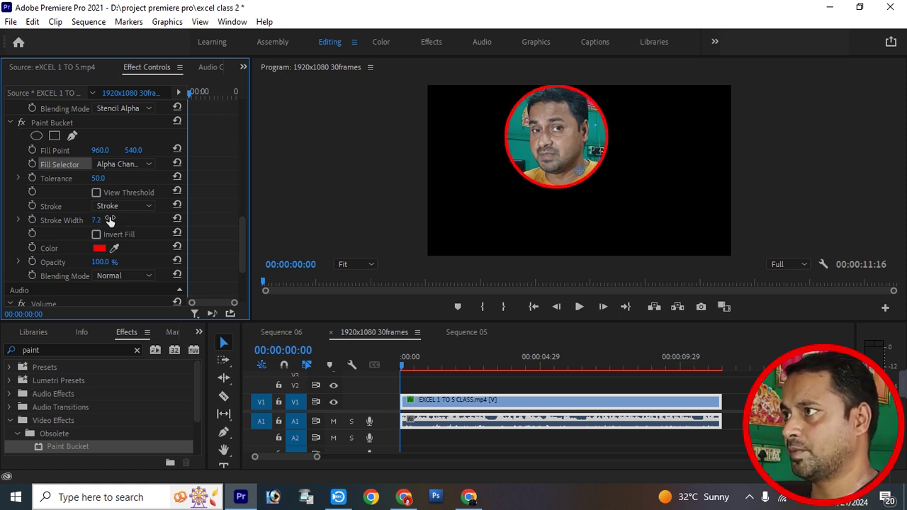
pyautogui.click(108, 220)
pyautogui.write('8')
pyautogui.press('Return')
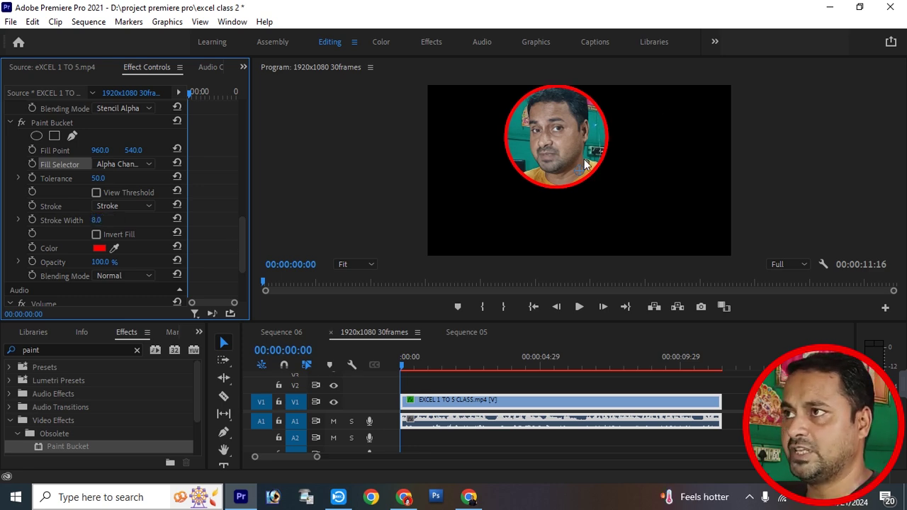
pyautogui.click(99, 248)
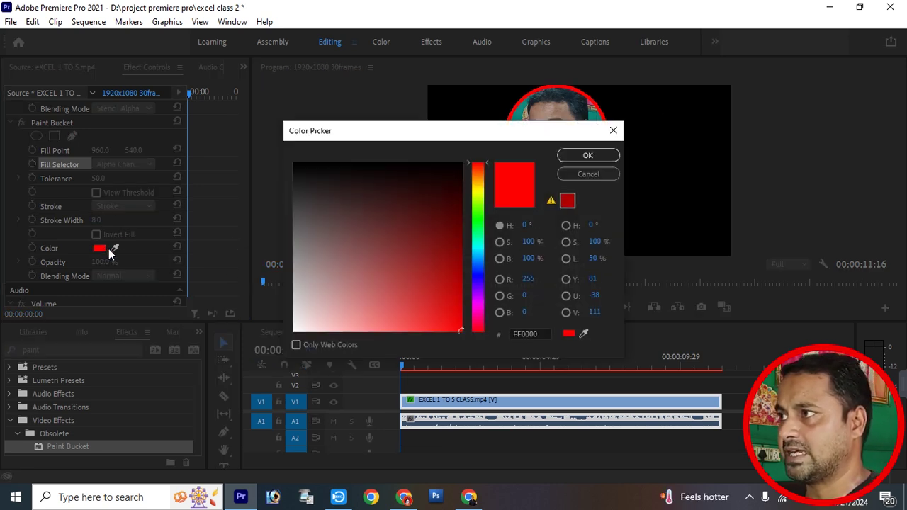
# Step: Make the ring green and move the webcam clip's audio down to track A2
pyautogui.moveTo(477, 186)
pyautogui.mouseDown()
pyautogui.moveTo(481, 238)
pyautogui.moveTo(485, 211)
pyautogui.mouseUp()
pyautogui.click(607, 155)
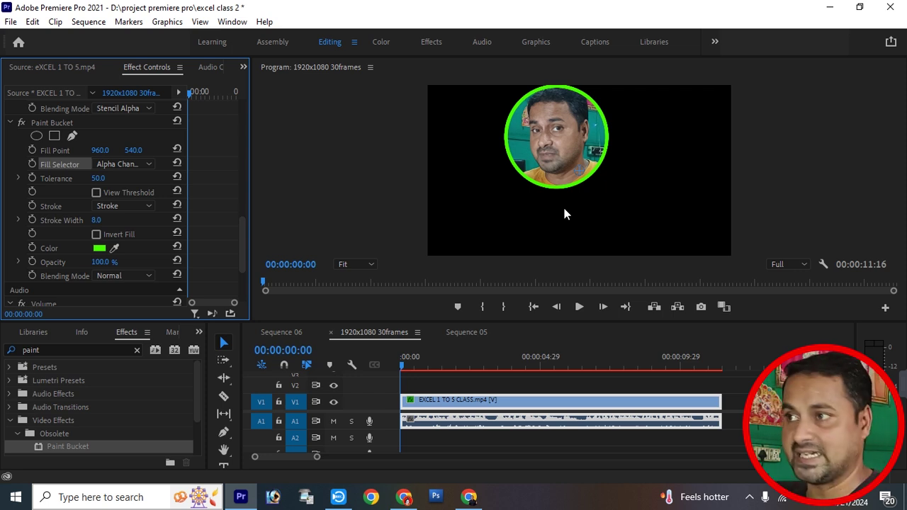
pyautogui.moveTo(579, 422); pyautogui.dragTo(576, 441)
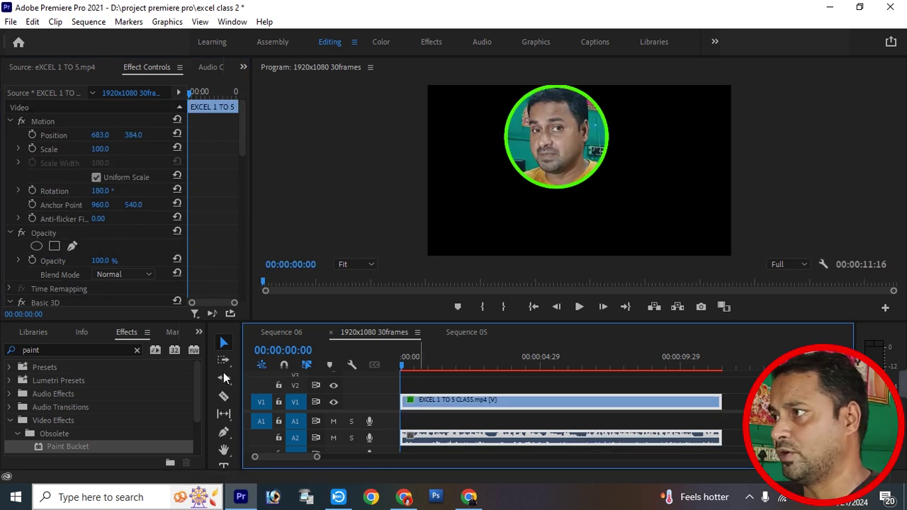
# Step: Add eXCEL 1 TO 5.mp4 from the Project panel to the timeline and unlink its audio
pyautogui.click(199, 331)
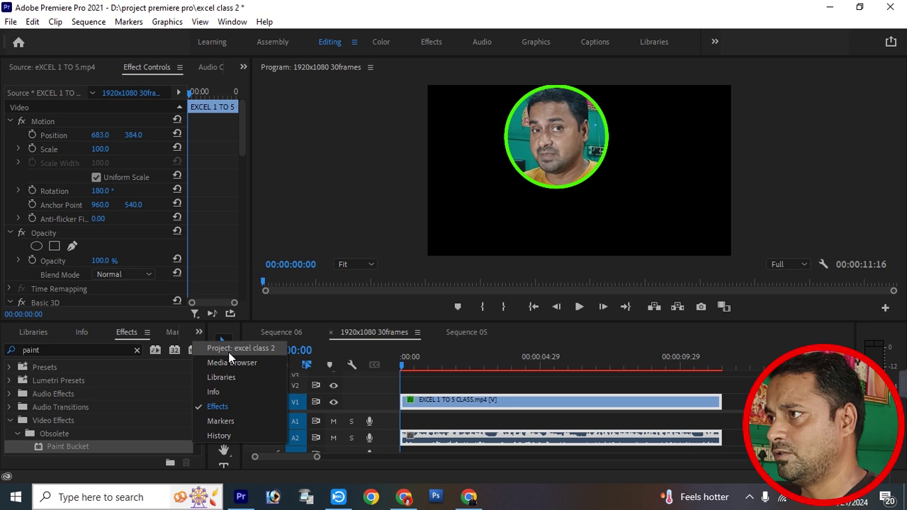
pyautogui.click(228, 348)
pyautogui.moveTo(408, 433); pyautogui.dragTo(767, 422)
pyautogui.click(783, 420)
pyautogui.rightClick(782, 419)
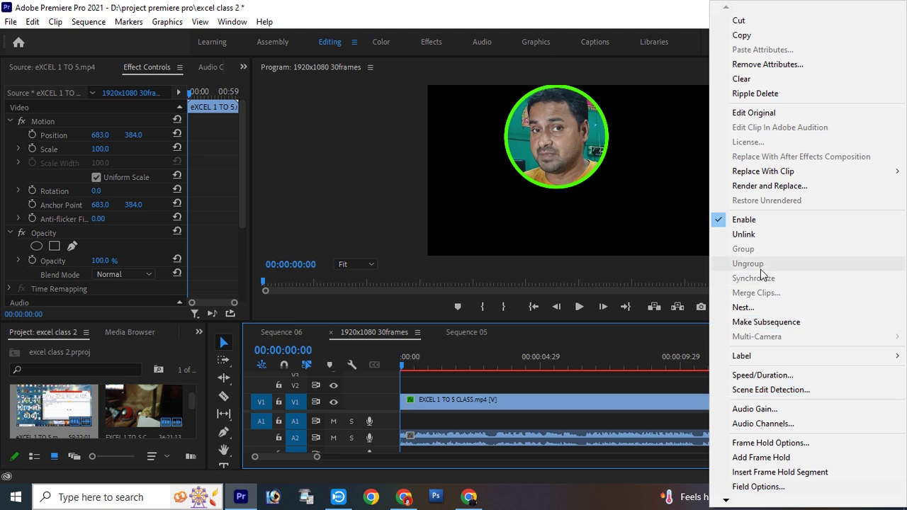
pyautogui.click(758, 235)
# Step: Put the webcam clip on V2 above the Excel video, which starts V1 at the beginning
pyautogui.click(783, 421)
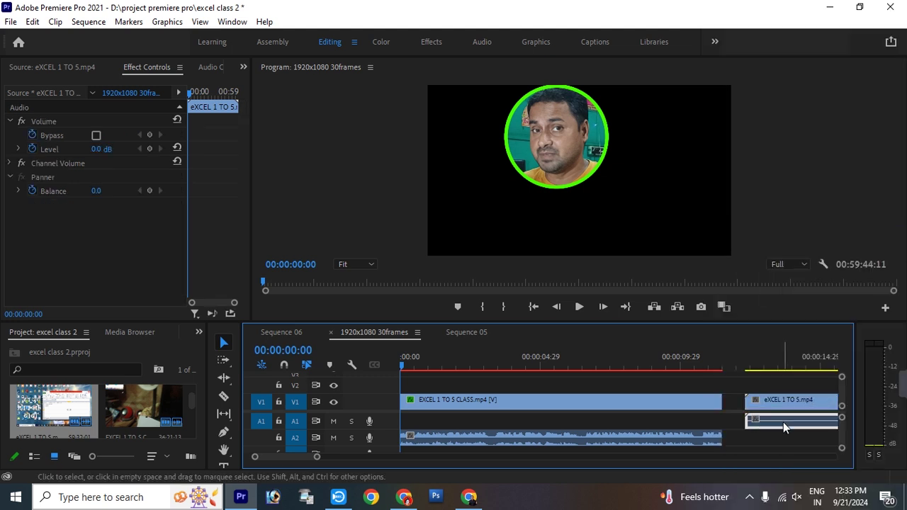
pyautogui.moveTo(774, 408); pyautogui.dragTo(752, 398)
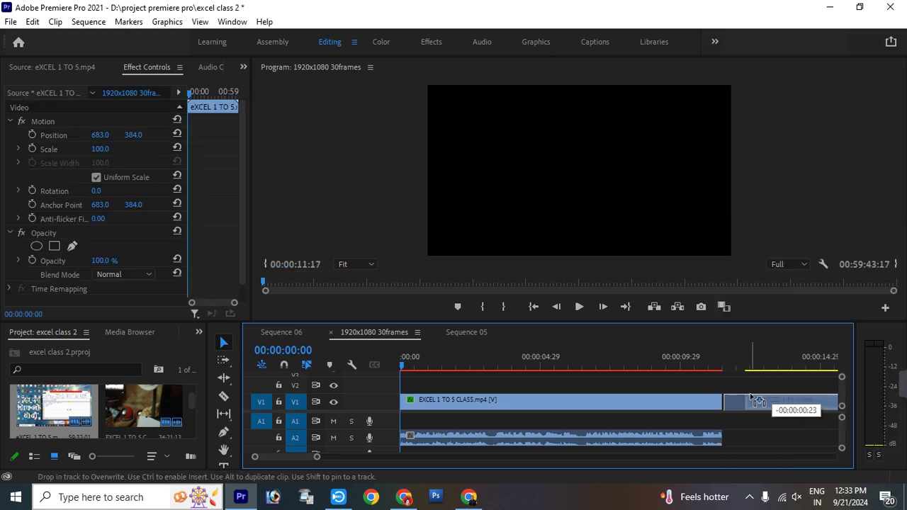
pyautogui.moveTo(757, 403); pyautogui.dragTo(754, 404)
pyautogui.moveTo(647, 404); pyautogui.dragTo(649, 382)
pyautogui.moveTo(734, 399); pyautogui.dragTo(419, 408)
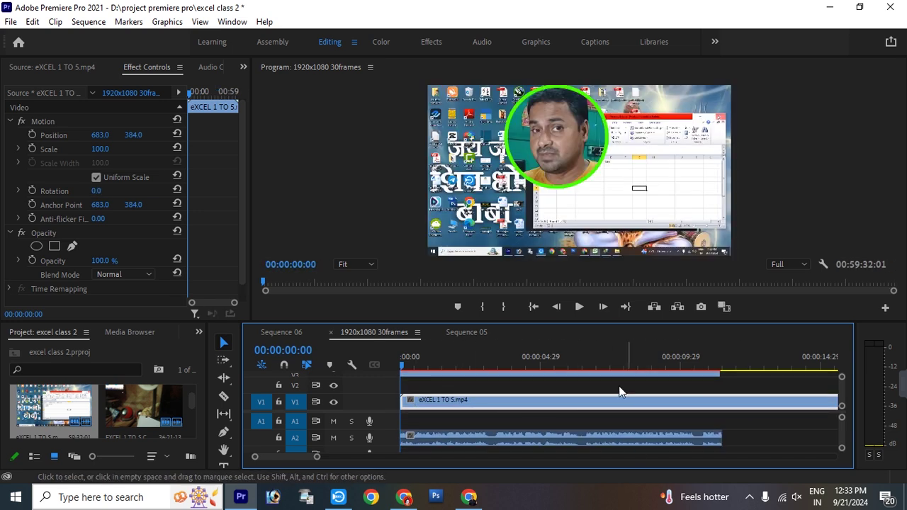
pyautogui.click(570, 366)
# Step: Play the webcam-over-Excel composite from the start, stop it, and switch to the Razor tool
pyautogui.moveTo(474, 365); pyautogui.dragTo(449, 368)
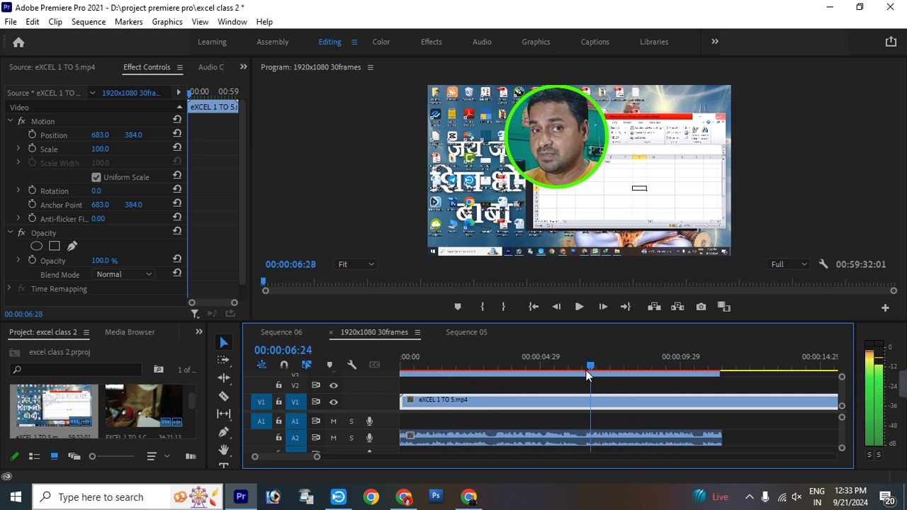
pyautogui.moveTo(418, 365); pyautogui.dragTo(402, 365)
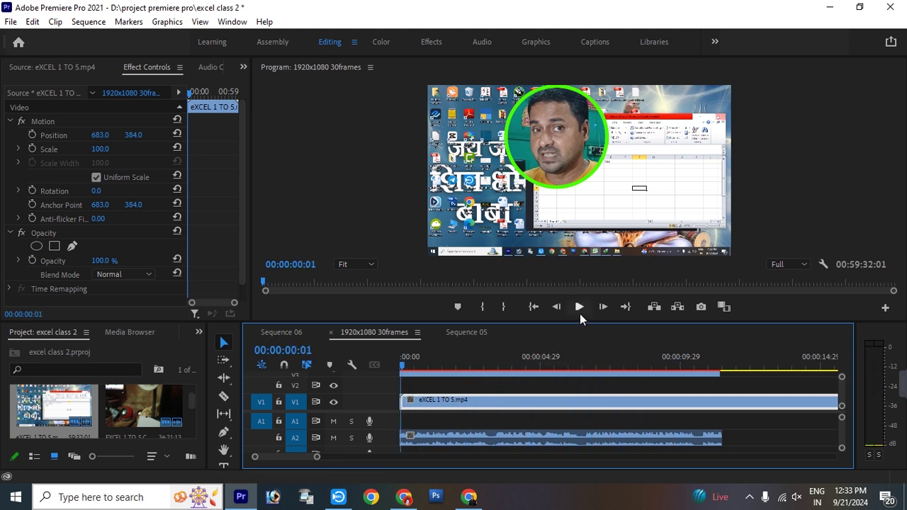
pyautogui.click(580, 307)
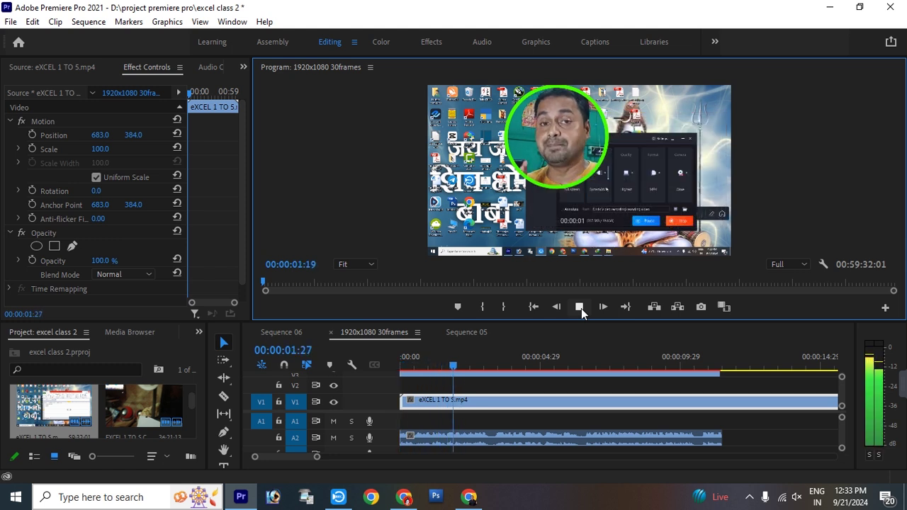
pyautogui.click(580, 307)
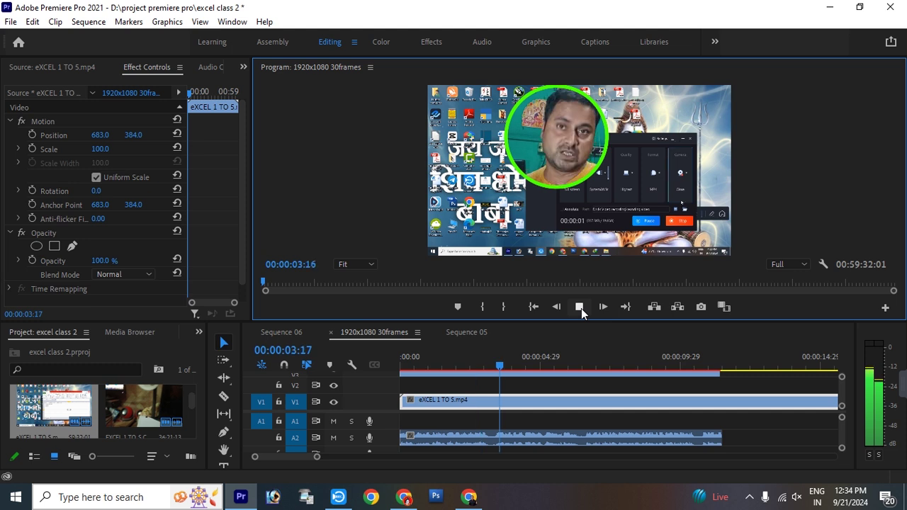
pyautogui.press('c')
pyautogui.press('space')
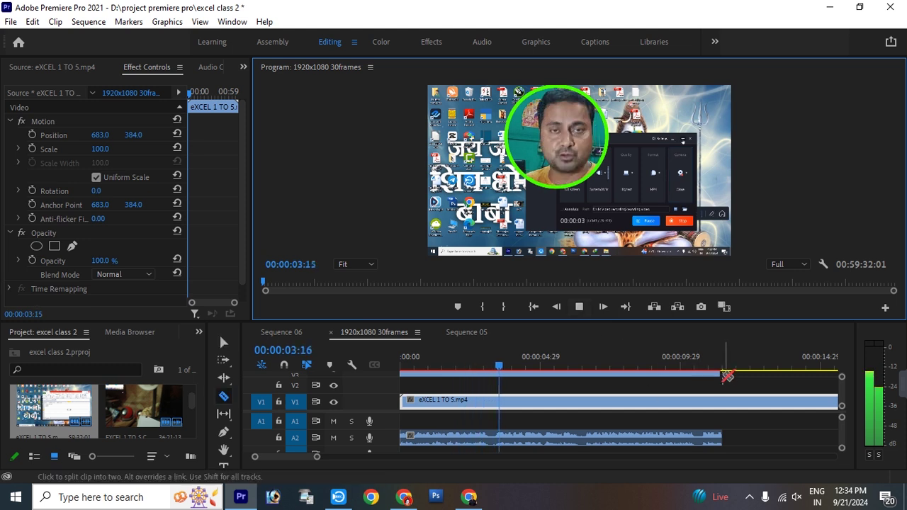